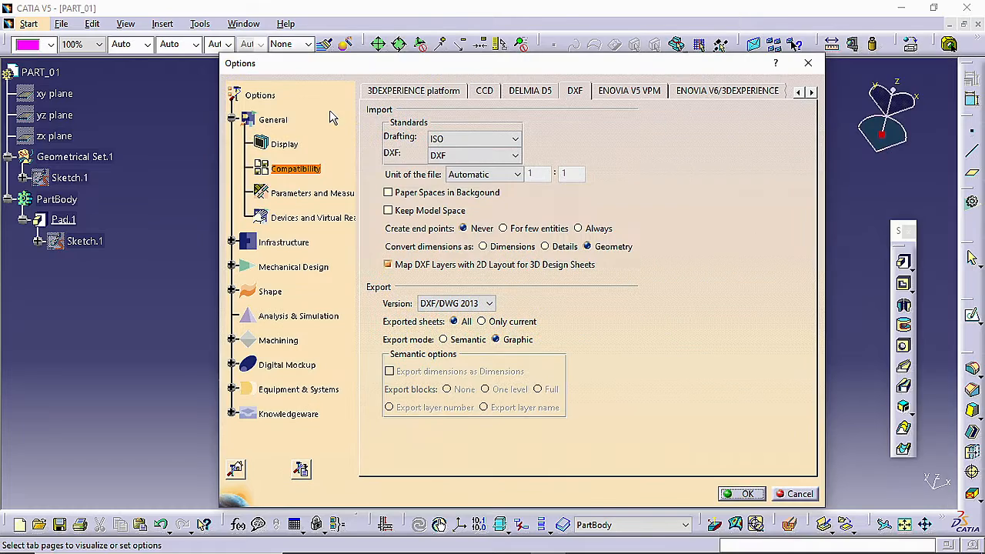
Review the DXF import and export settings in the general compatibility options, then accept them
click(279, 123)
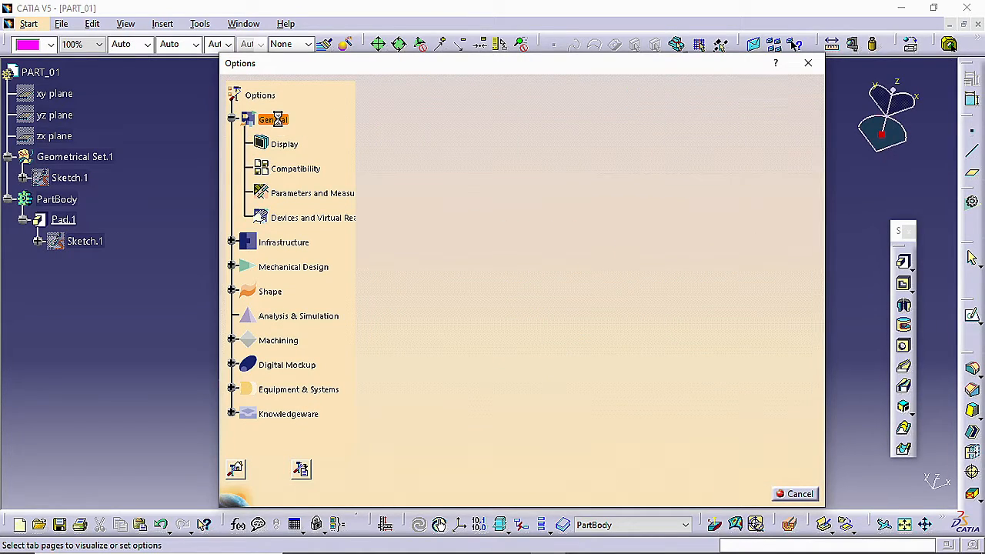
click(293, 173)
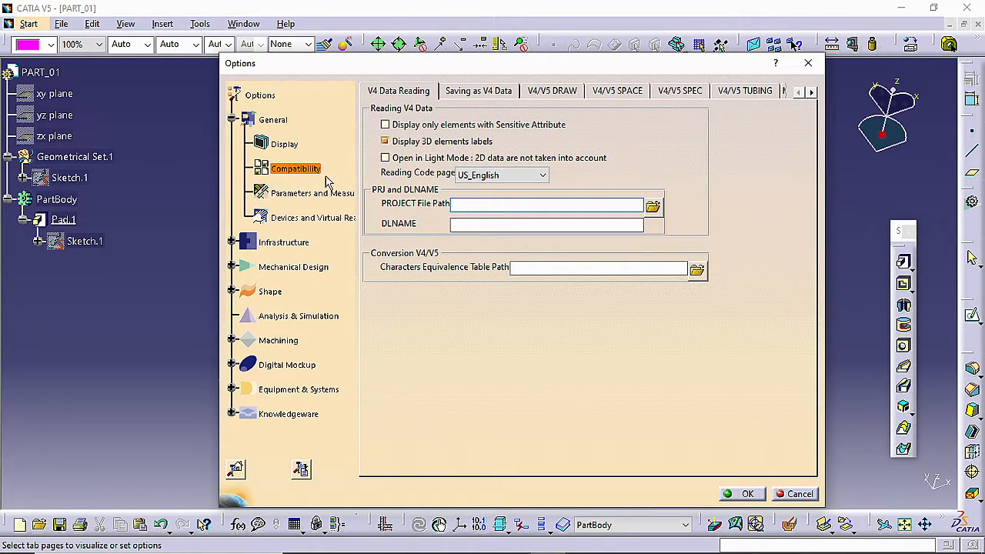
click(812, 92)
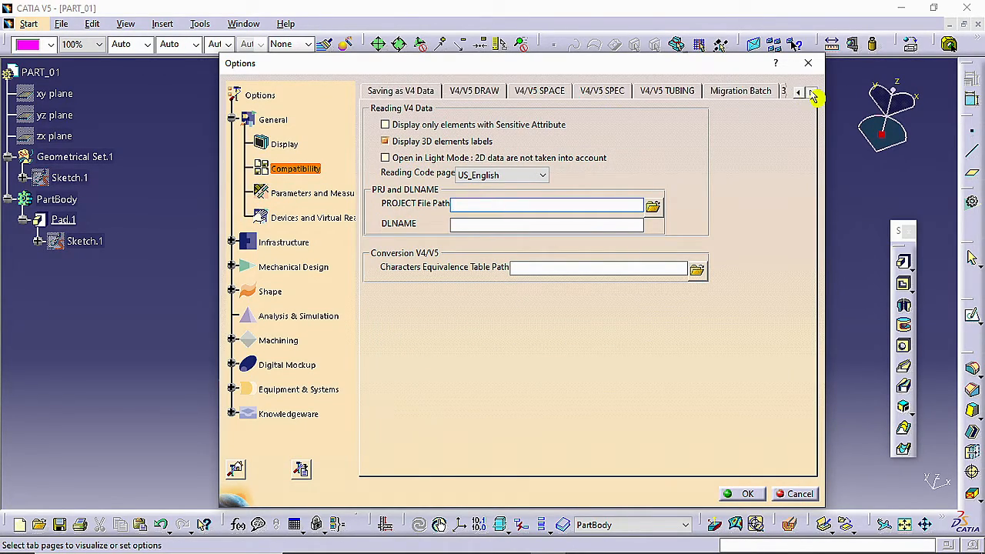
click(812, 92)
click(811, 92)
click(812, 92)
click(812, 92)
click(812, 92)
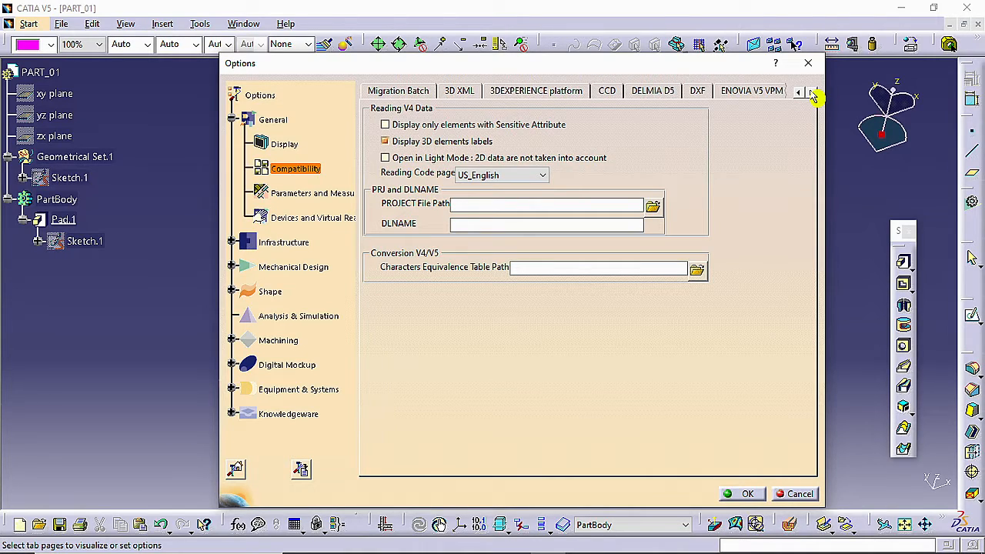
click(812, 92)
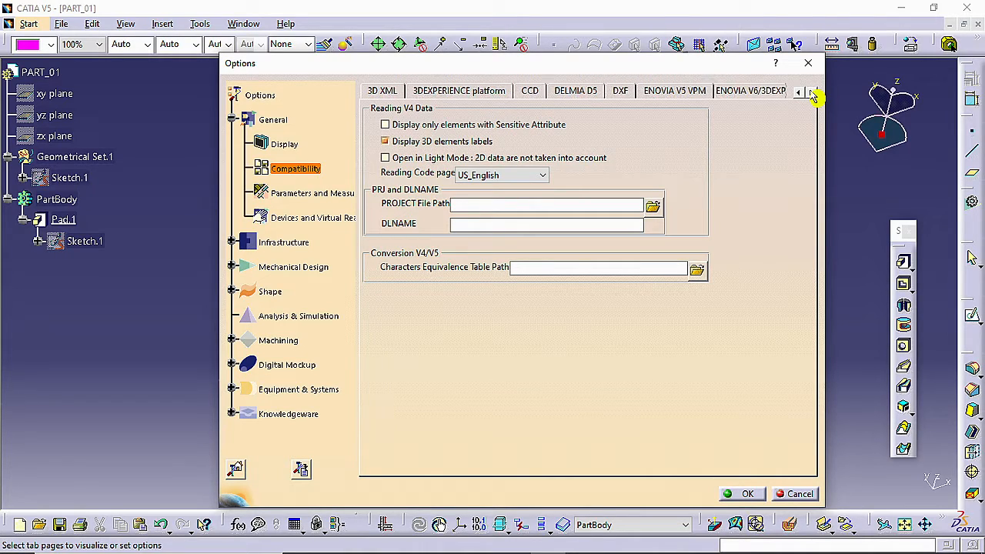
click(618, 92)
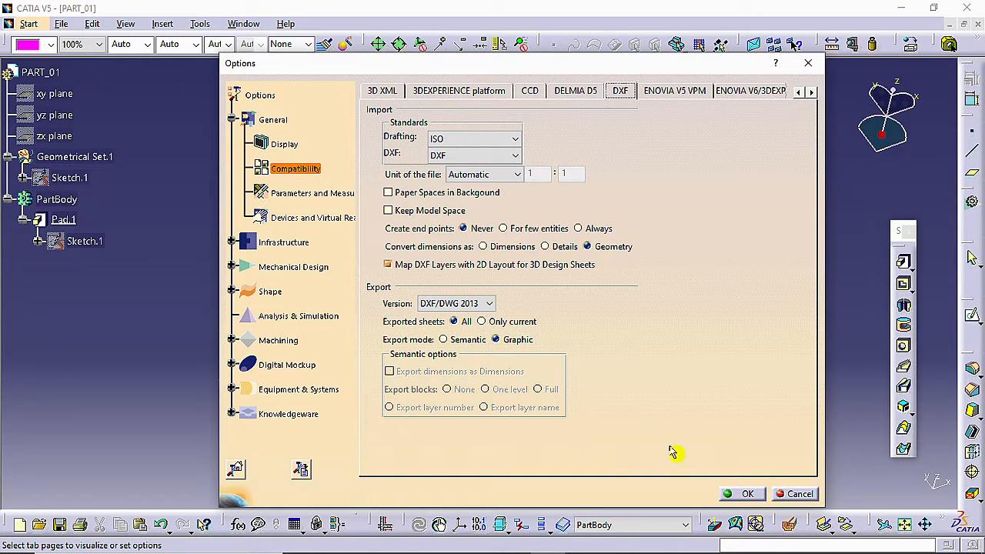
click(750, 494)
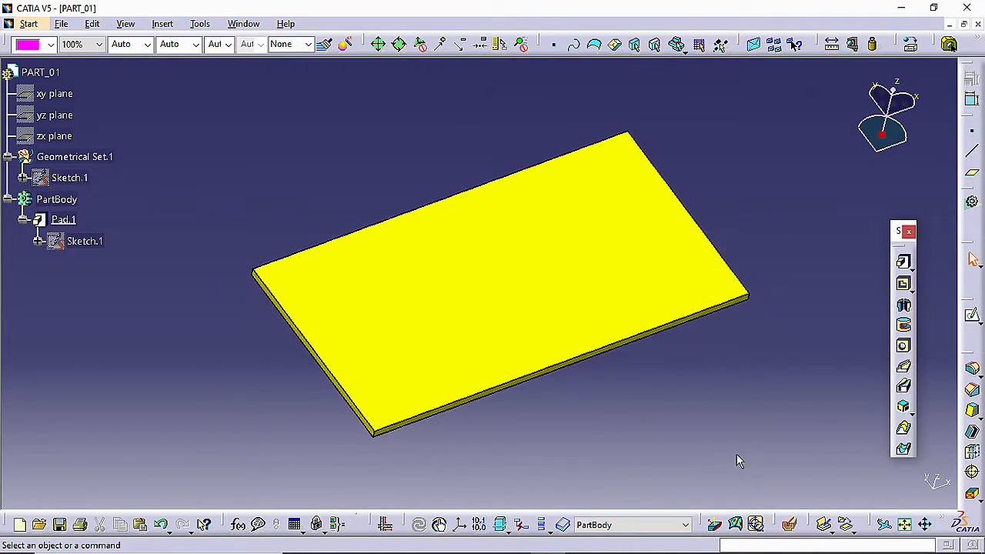
Create a new drawing with the ISO standard and an A3 ISO landscape sheet
middle_drag(724, 411, 715, 395)
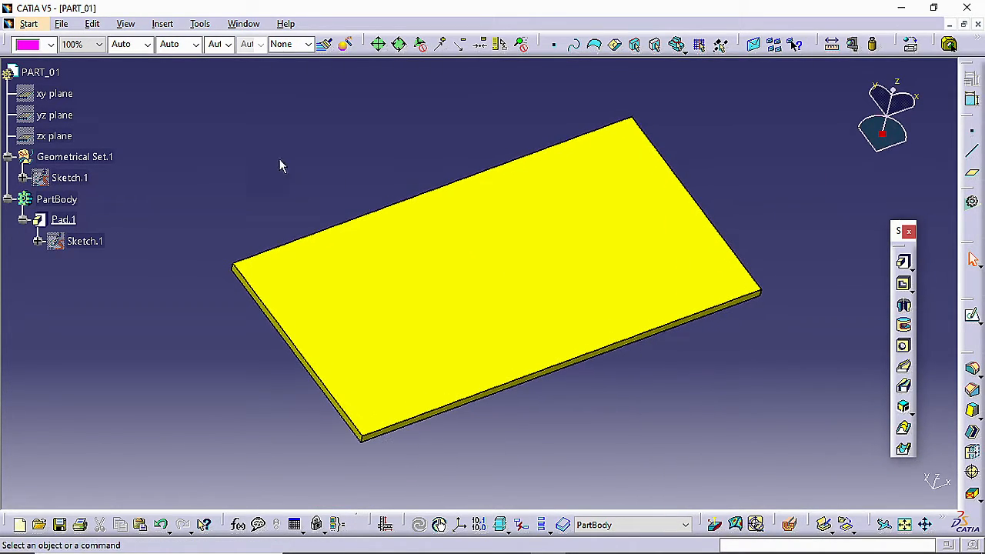
click(61, 24)
click(84, 40)
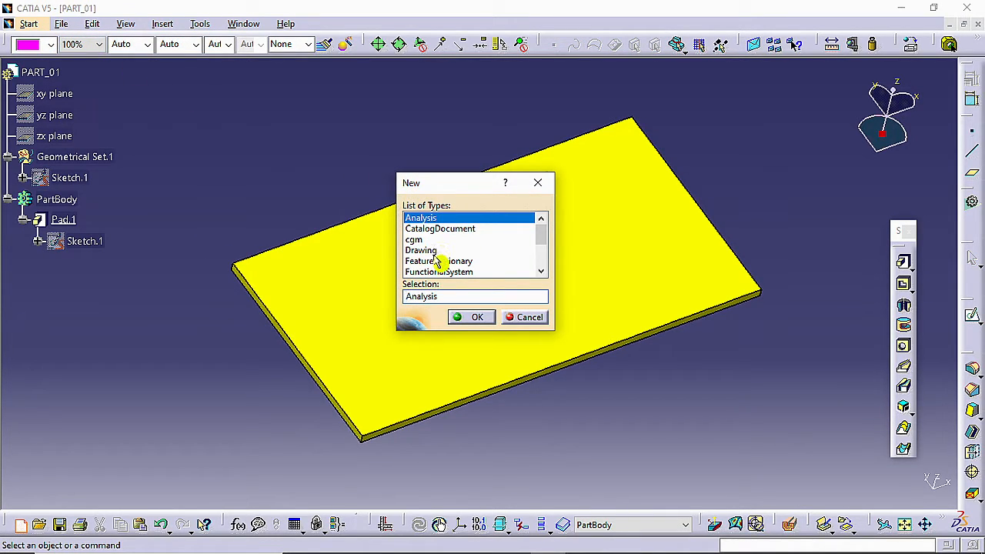
click(421, 250)
scroll(435, 252, down, 1)
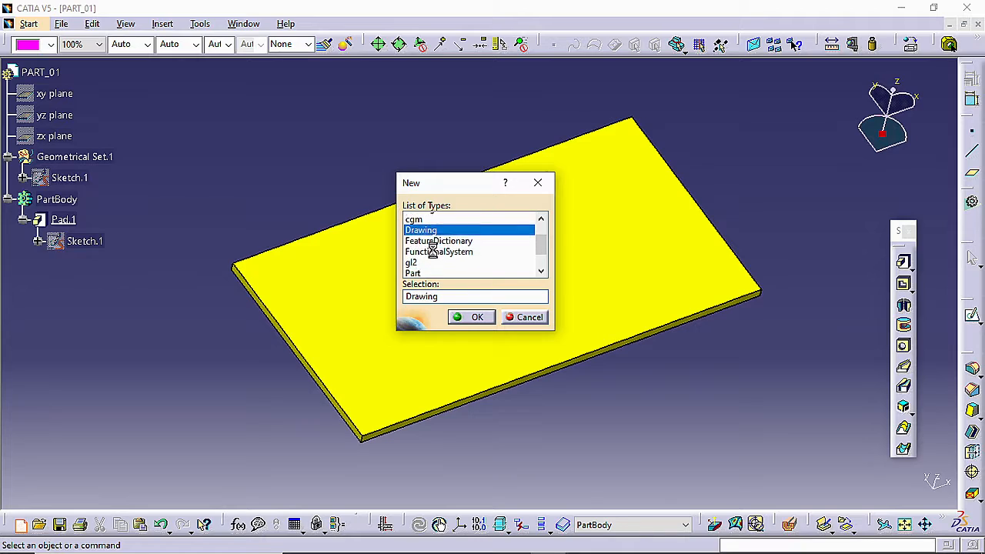
click(475, 319)
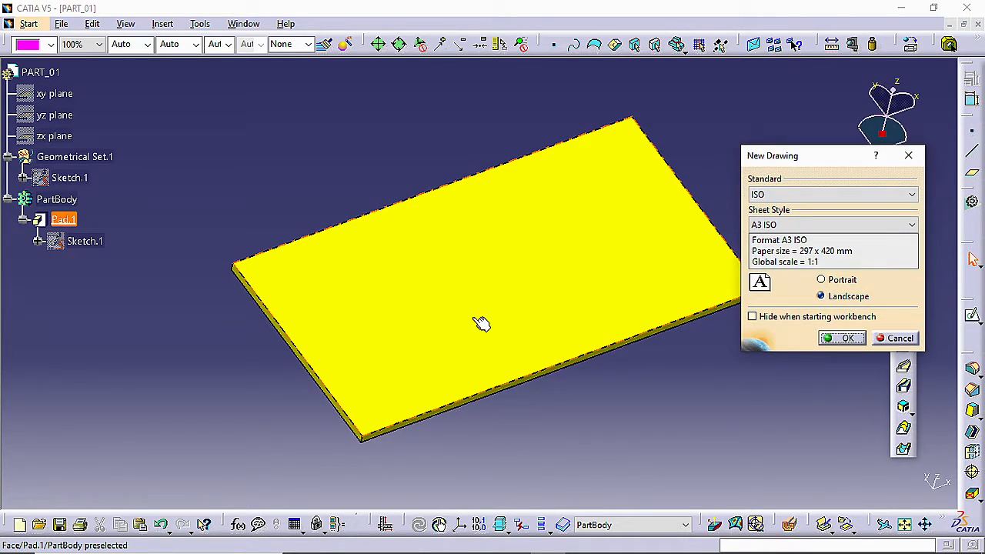
click(837, 337)
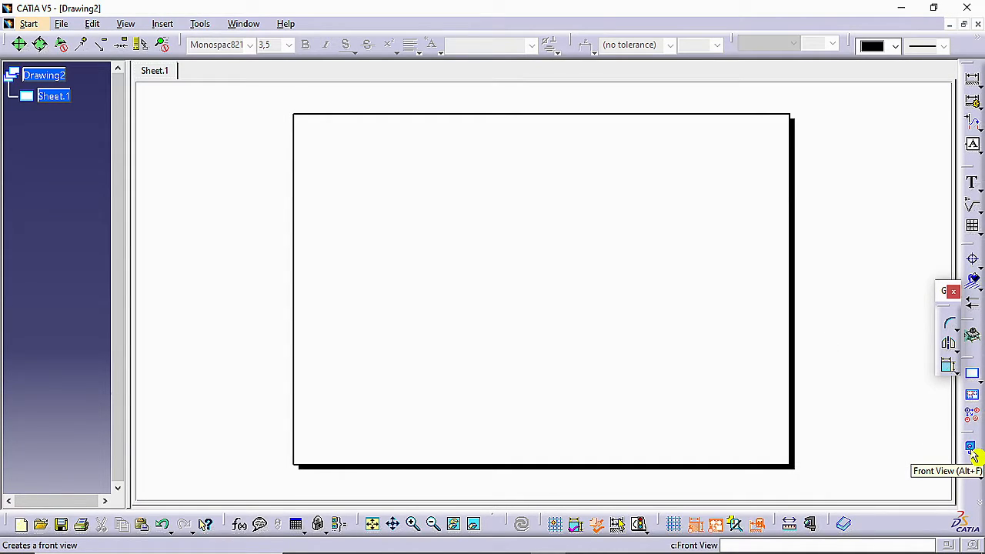
Generate a front view on the sheet, using the large top face of the PART_01 plate as reference
click(971, 448)
click(248, 25)
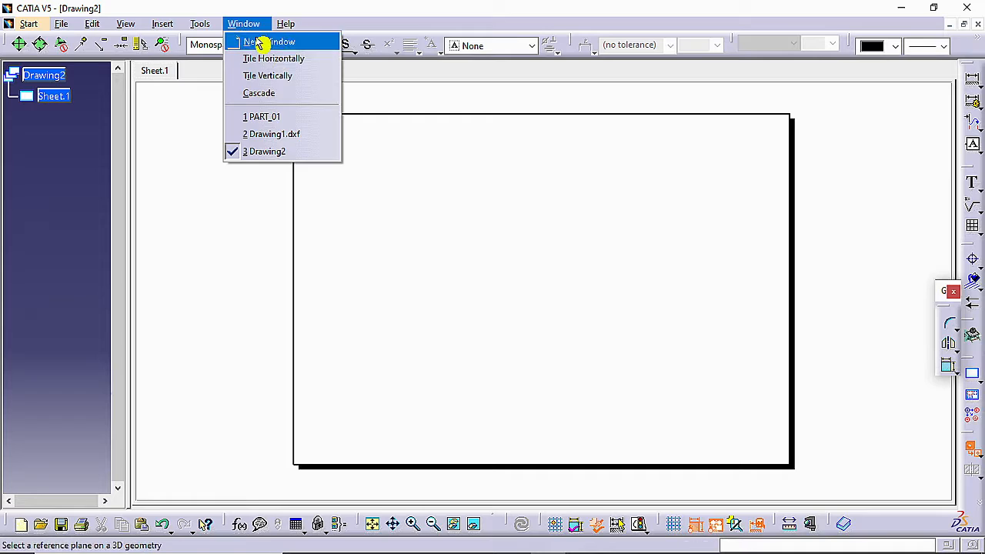
click(283, 117)
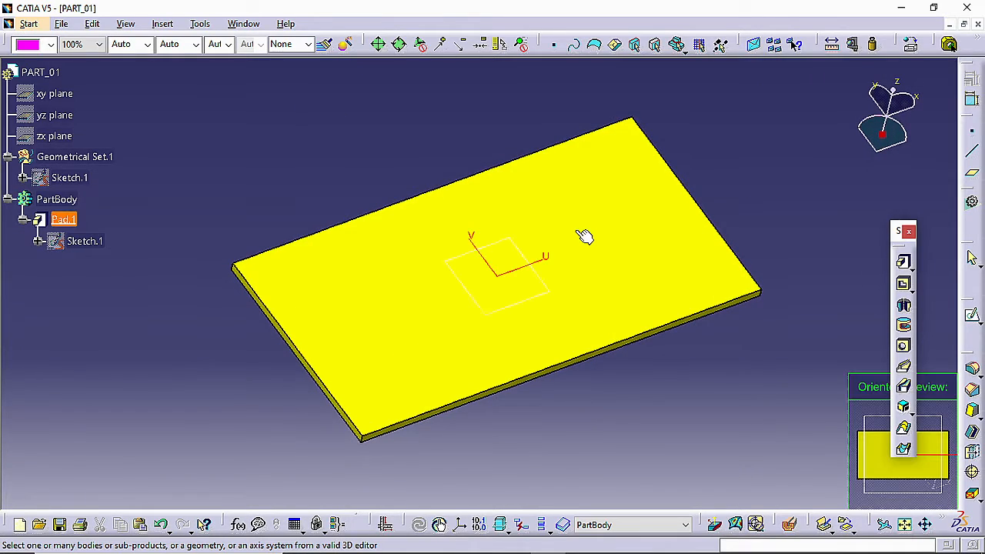
click(576, 231)
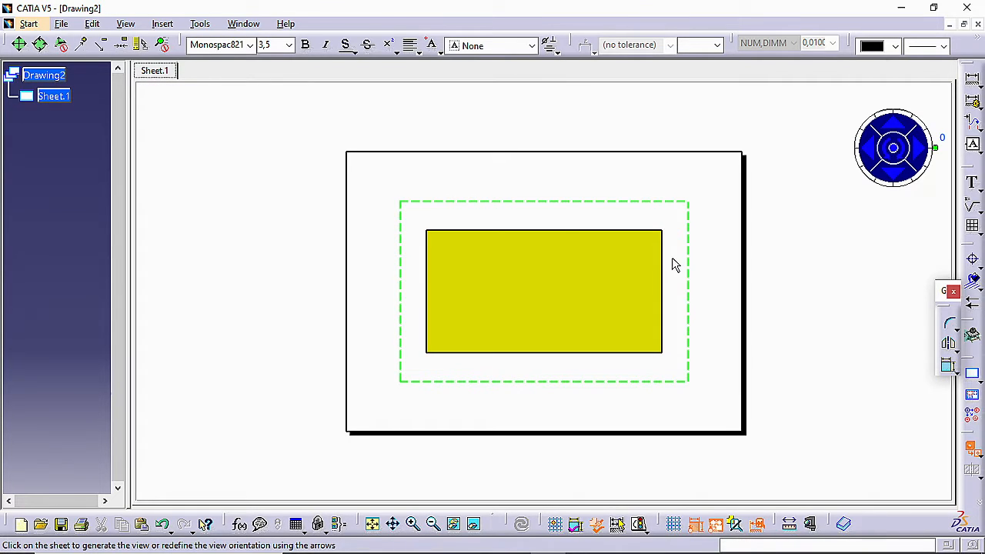
click(706, 259)
Add the text "RECORDING" inside the plate's outline in the front view
middle_drag(754, 292, 704, 239)
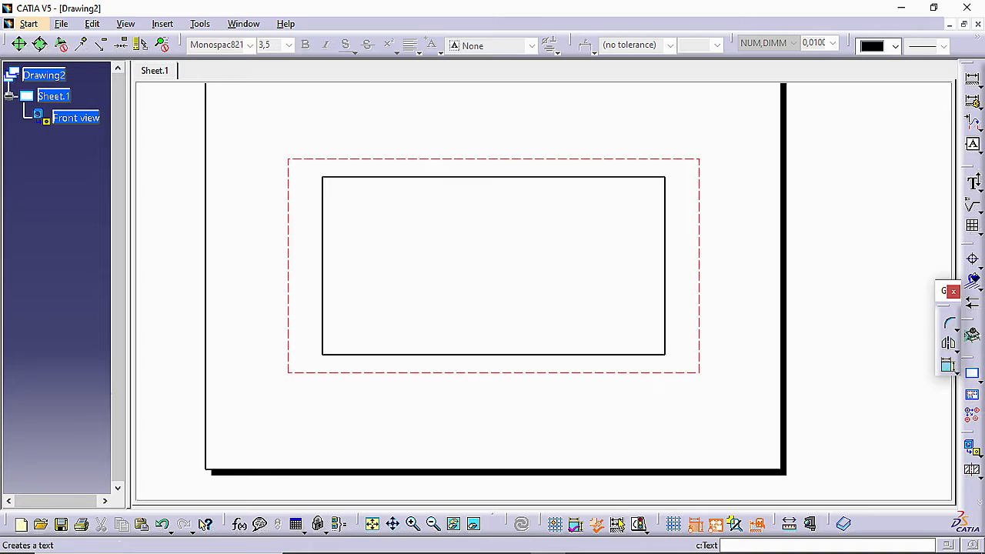
click(974, 185)
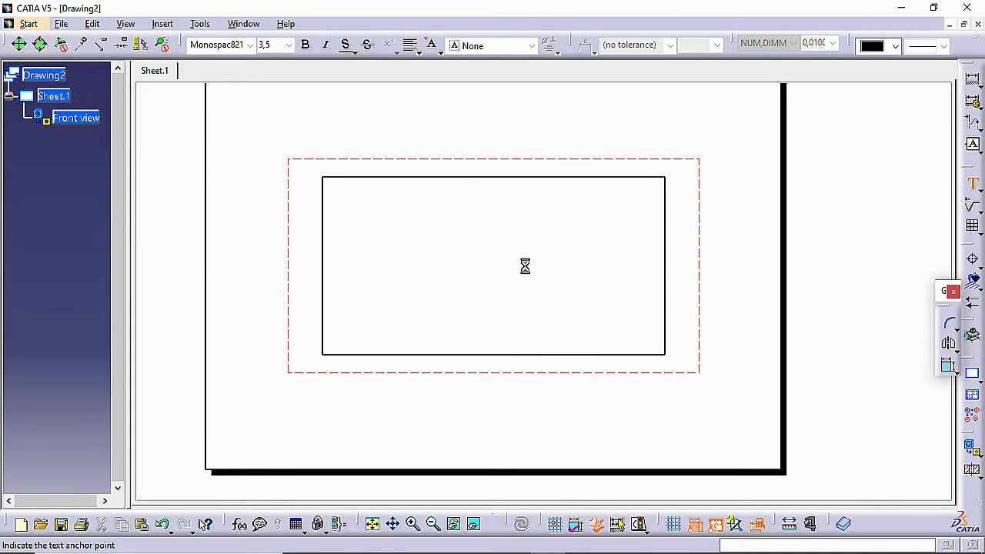
click(480, 270)
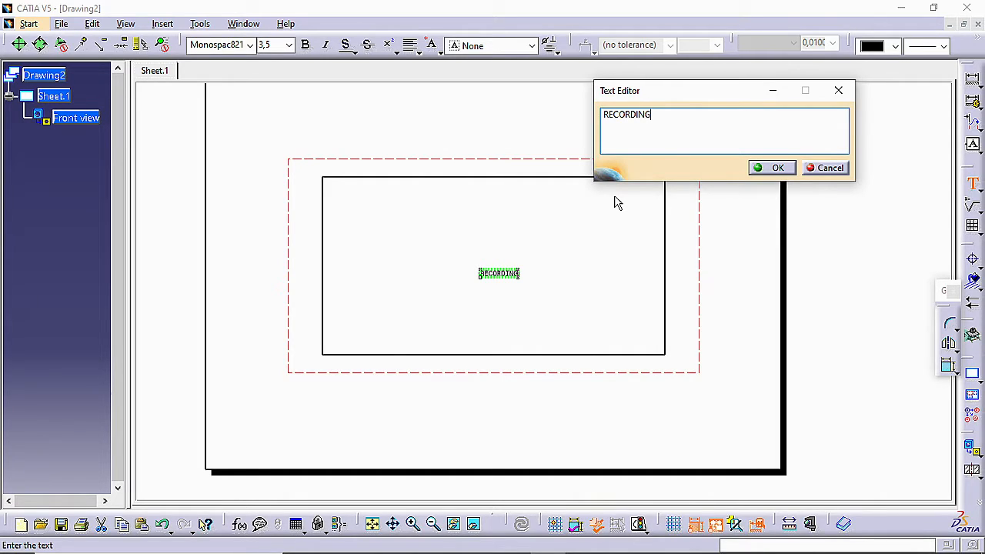
click(614, 200)
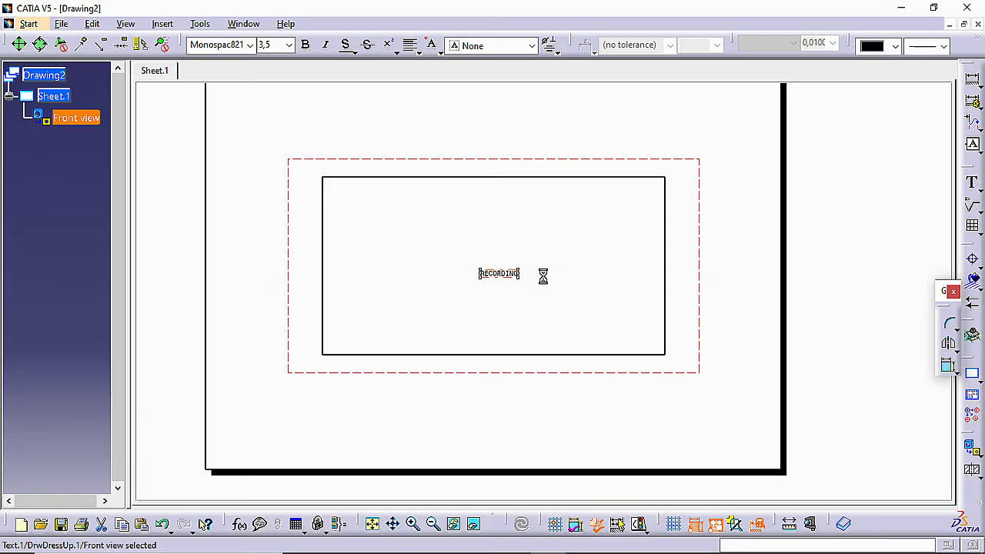
Set the font size of the RECORDING text to 25
mouse_move(541, 276)
ctrl+middle_down()
mouse_move(510, 238)
mouse_move(548, 257)
ctrl+middle_up()
drag(513, 276, 500, 264)
click(266, 44)
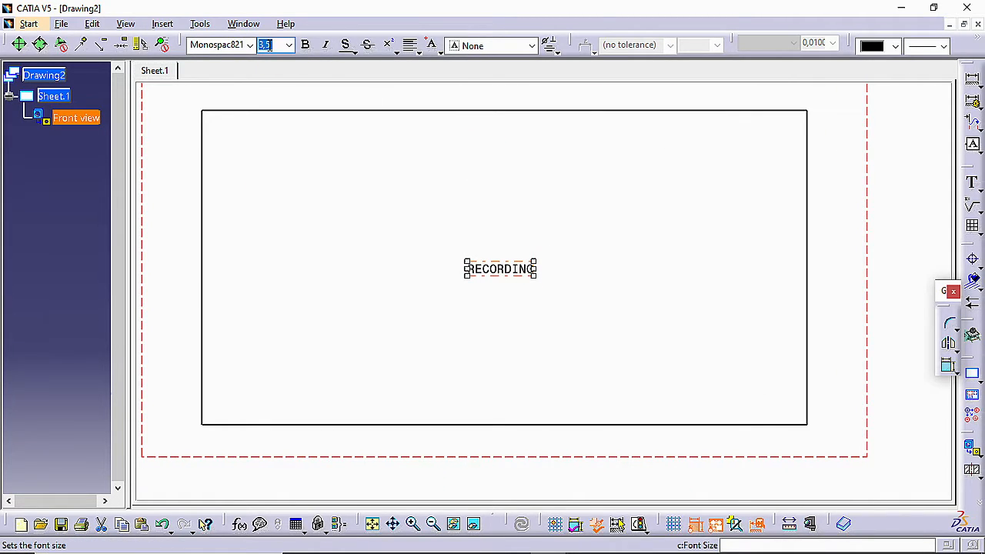
text(25)
key(Return)
Move the RECORDING text to about the centre of the plate's rectangle and deselect it
ctrl+middle_drag(659, 267, 661, 288)
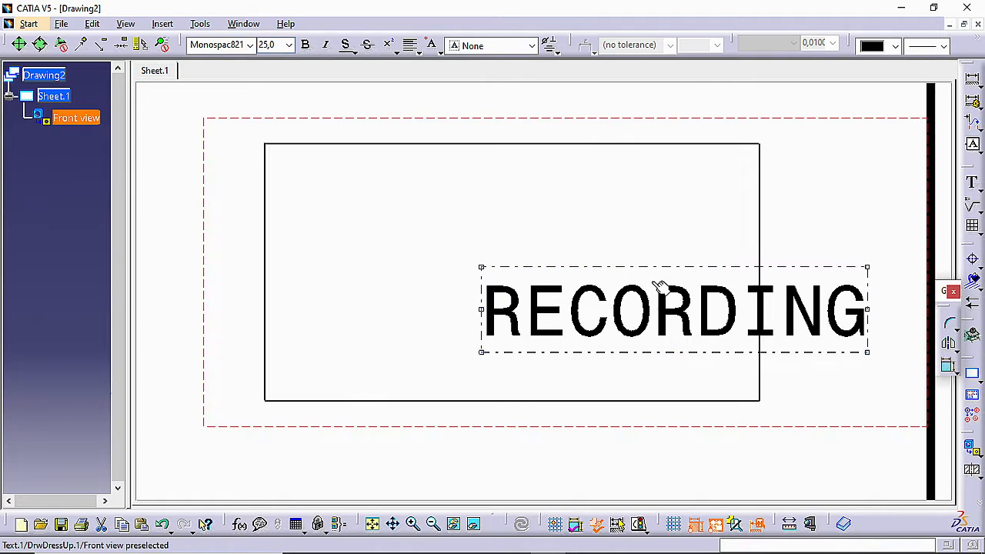
drag(598, 275, 513, 256)
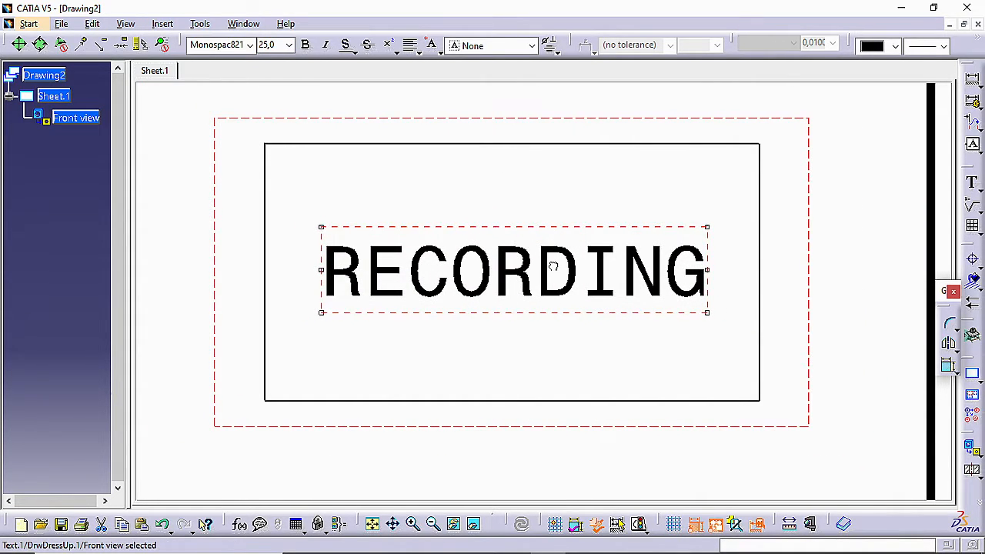
click(512, 192)
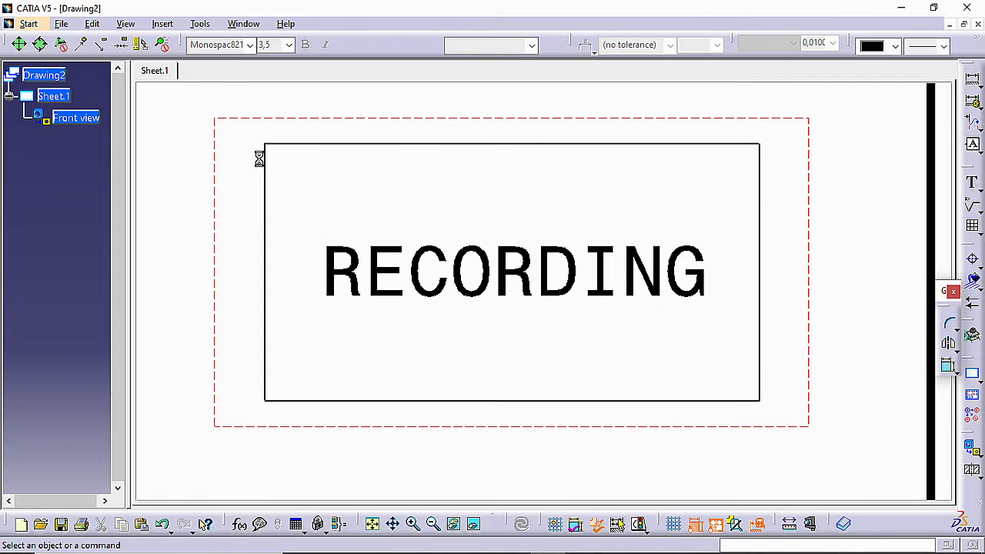
Save the drawing on the desktop as Drawing2 in dxf format and close the drawing
click(63, 25)
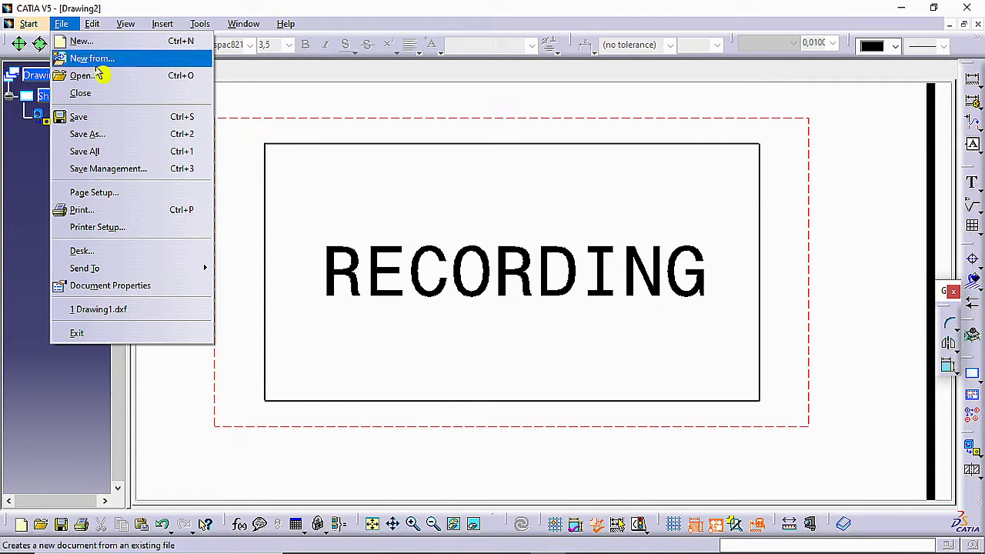
click(131, 138)
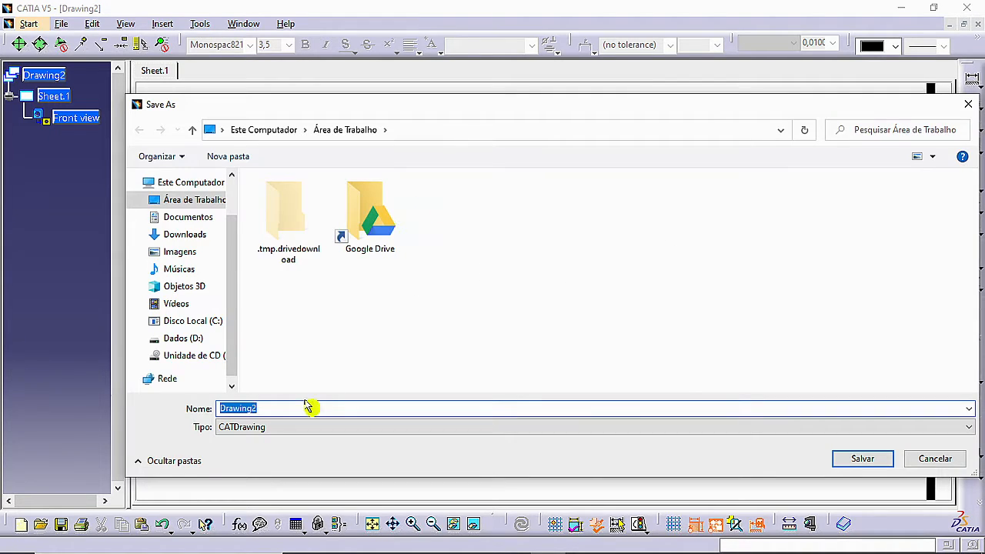
click(259, 431)
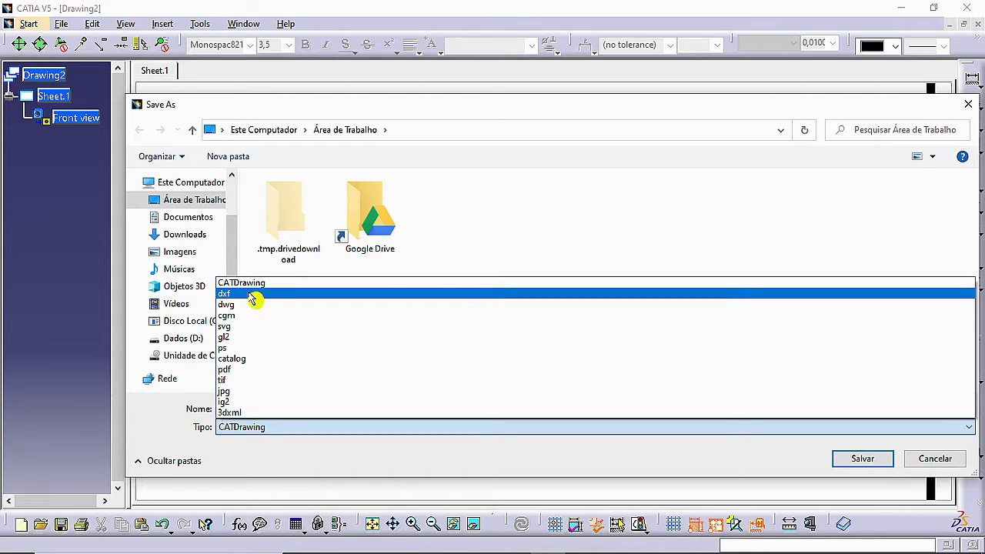
click(272, 299)
click(862, 459)
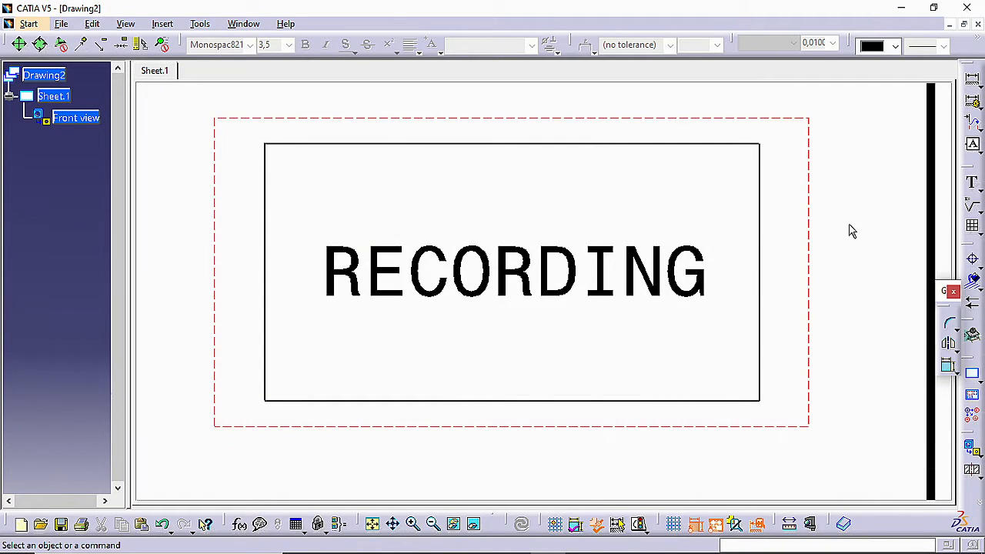
click(977, 24)
click(534, 316)
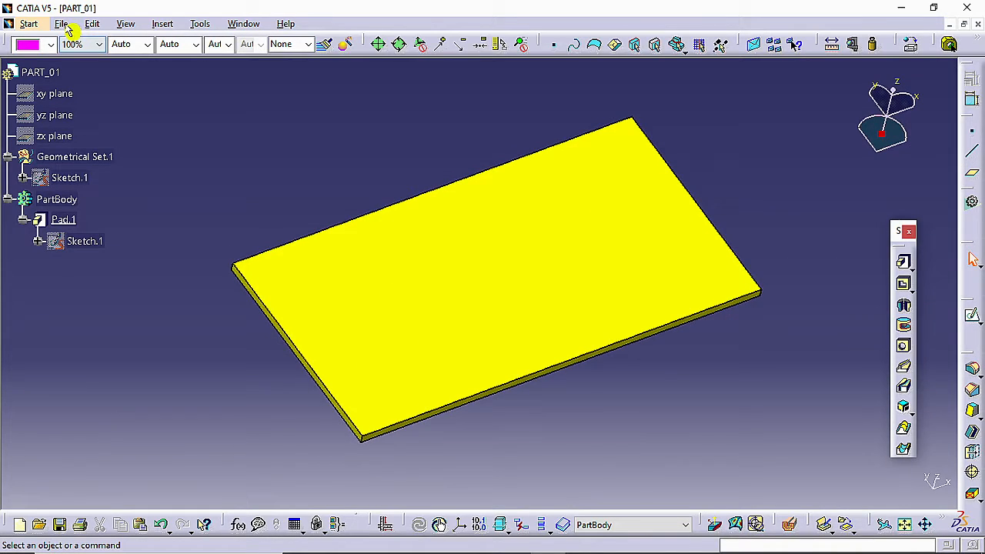
Open the exported Drawing2 DXF file from the desktop
click(63, 25)
click(99, 76)
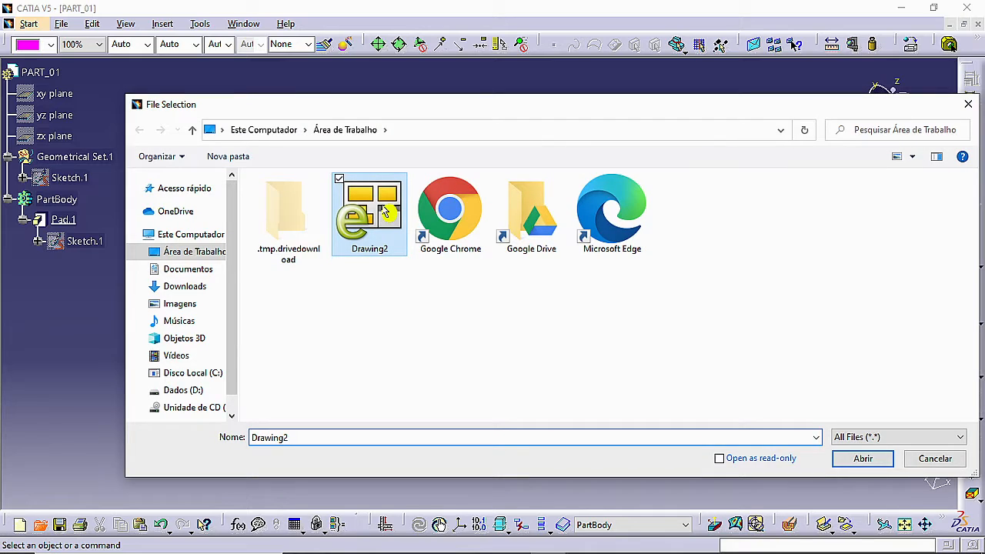
click(869, 462)
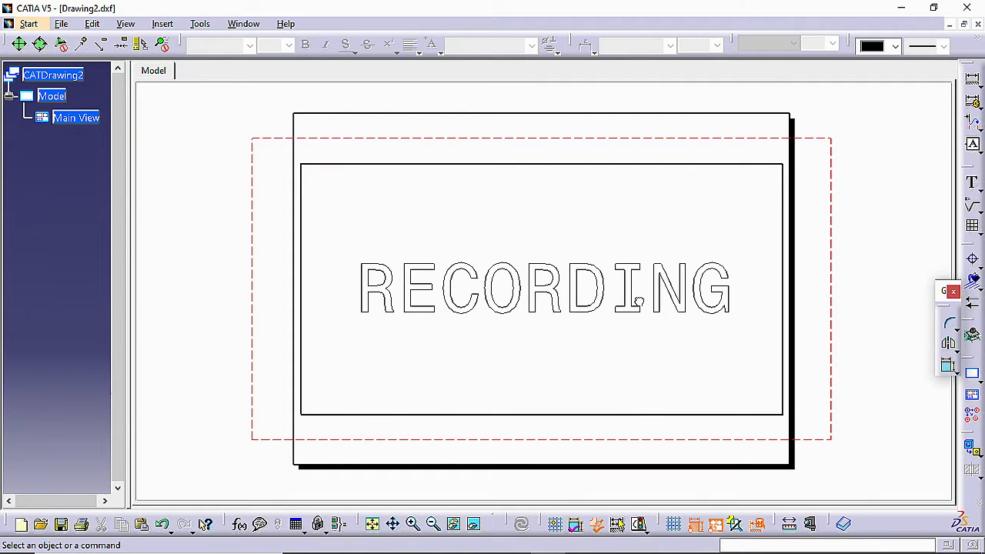
Copy all the RECORDING letter outlines from the DXF drawing and switch to the PART_01 document
click(730, 312)
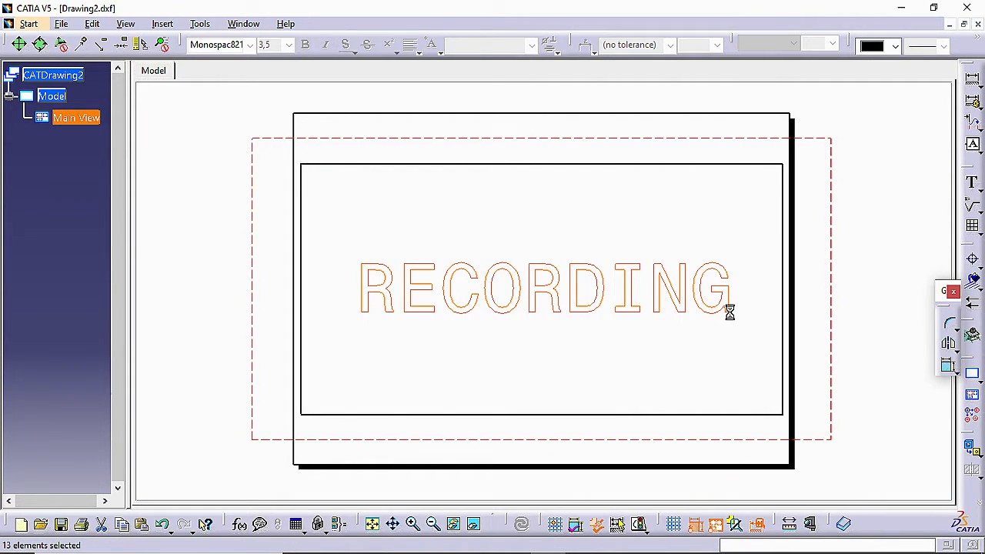
right_click(730, 312)
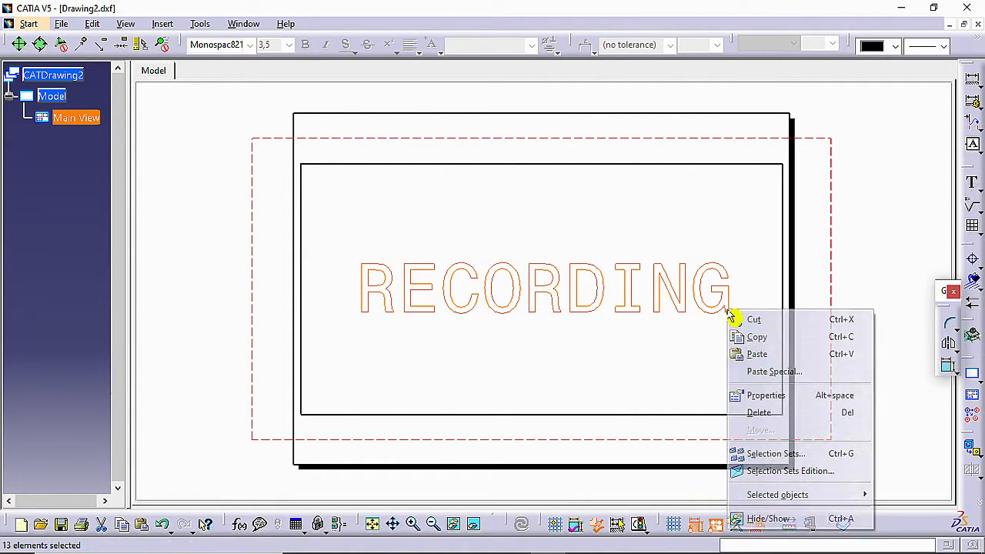
click(767, 341)
click(248, 25)
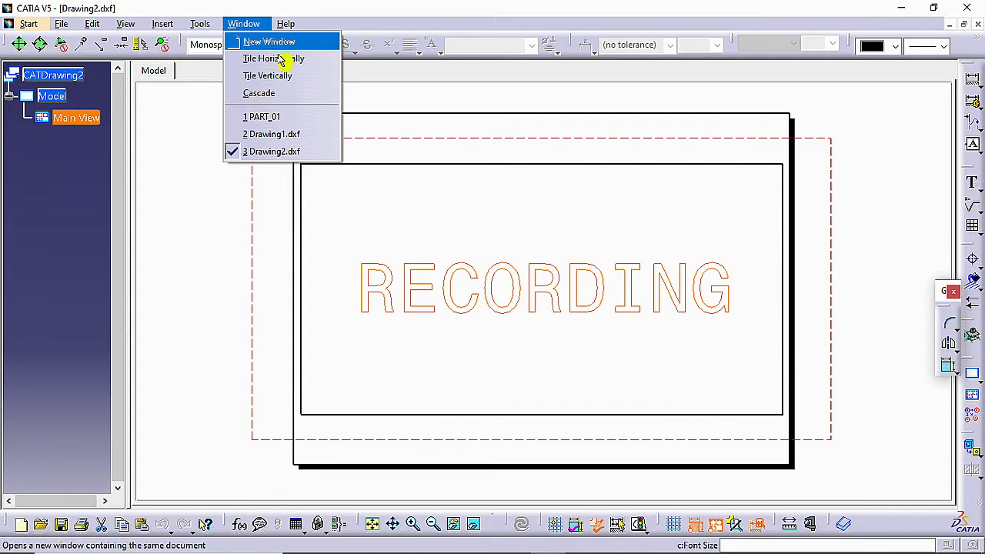
click(265, 117)
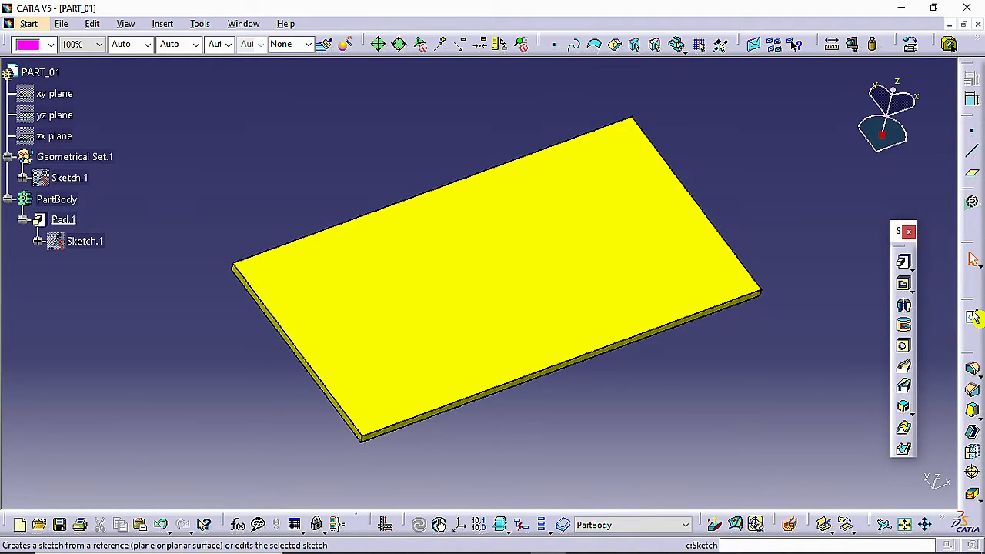
Create a sketch on the plate's large upper face and paste the copied RECORDING letter outlines into it
click(974, 317)
click(533, 277)
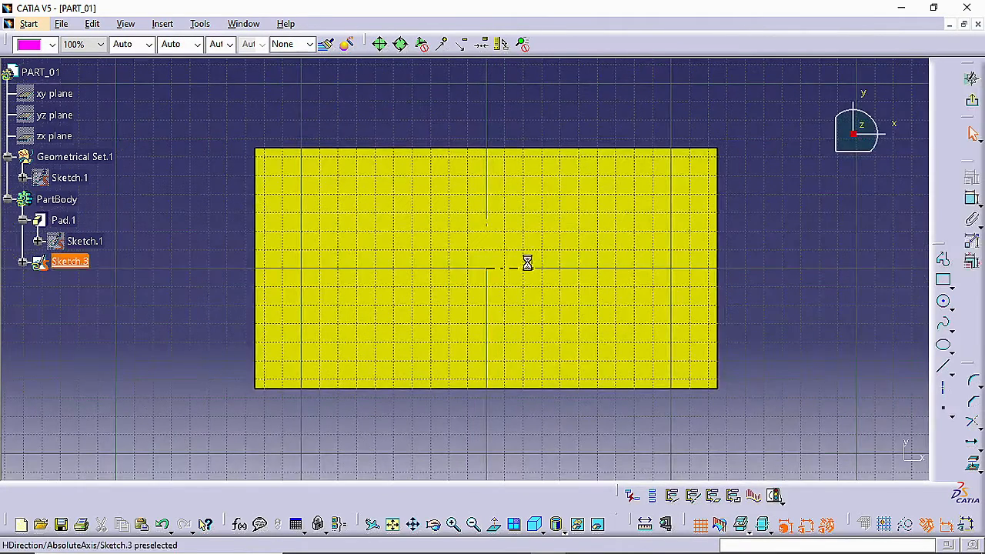
right_click(489, 270)
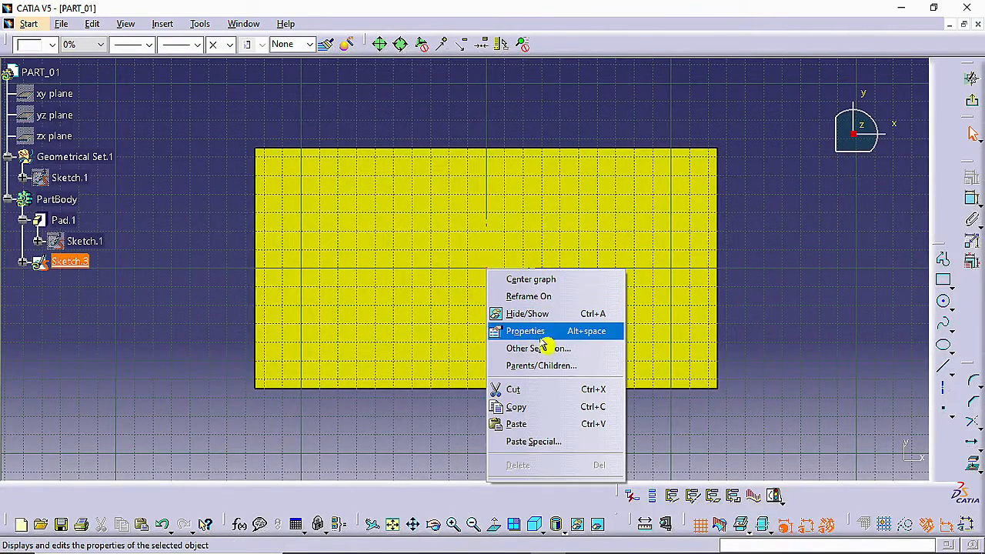
click(539, 424)
Translate the pasted letters from their middle to the sketch origin at the plate's centre and exit the sketch
middle_drag(556, 210, 559, 287)
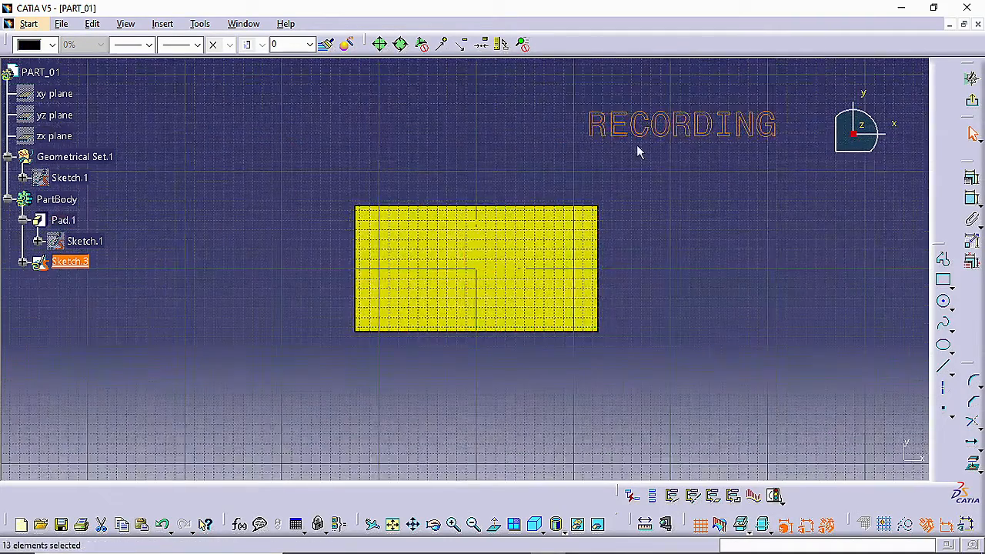
click(972, 442)
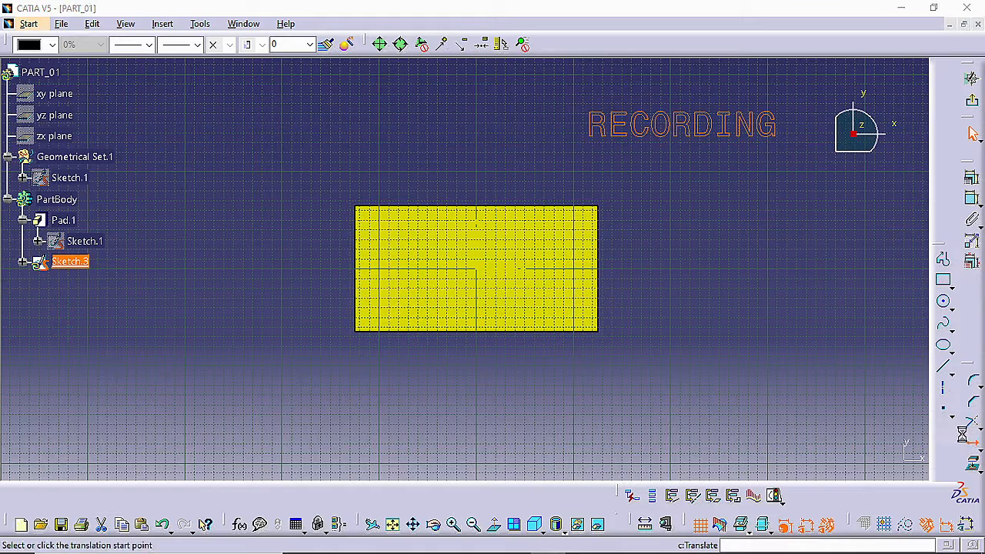
click(686, 123)
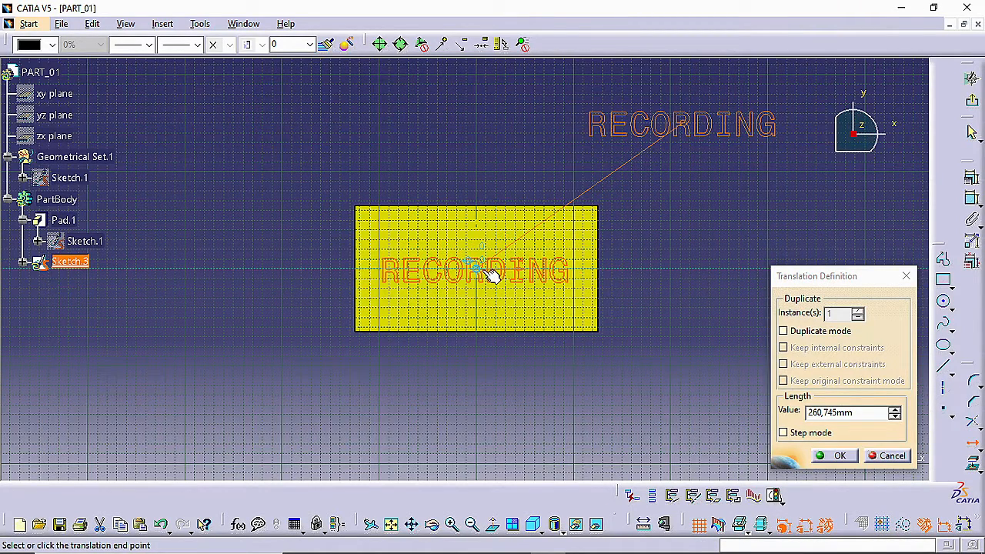
click(493, 275)
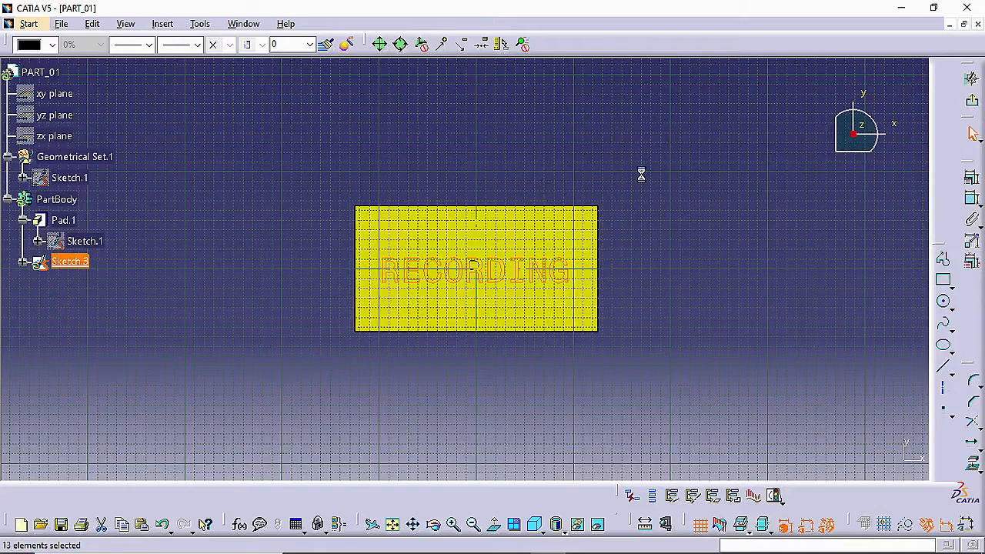
middle_drag(639, 171, 663, 118)
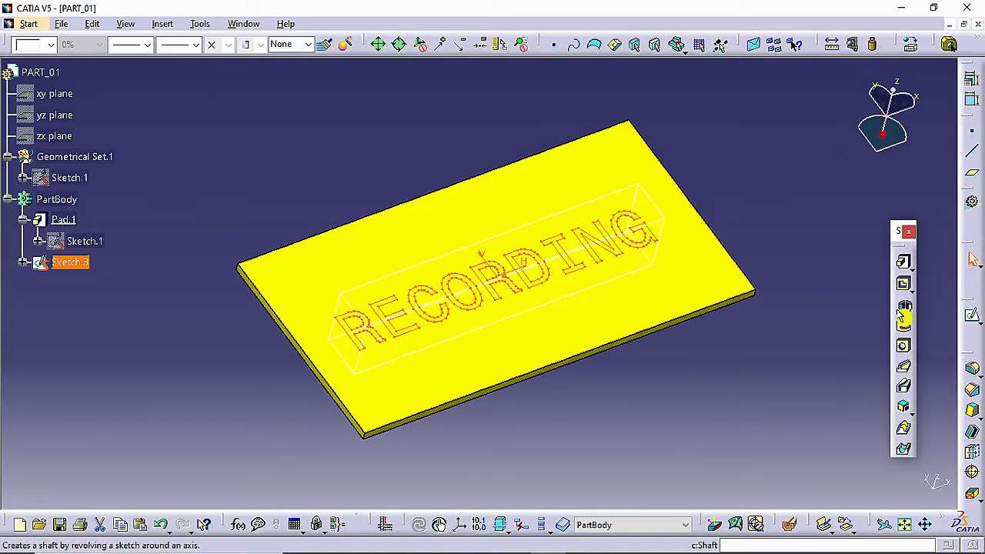
Cut the RECORDING sketch into the plate as a pocket with a depth of 1 mm
click(903, 283)
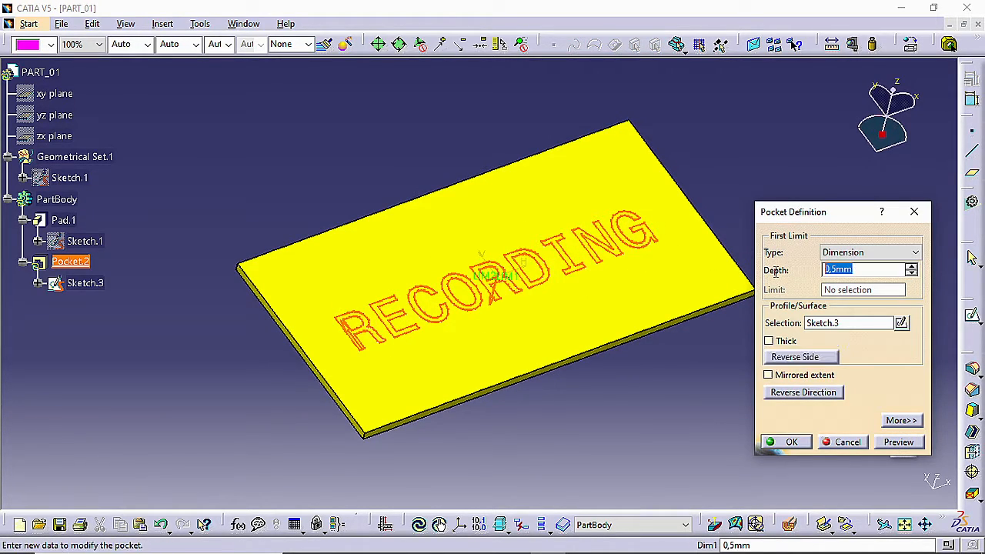
text(1)
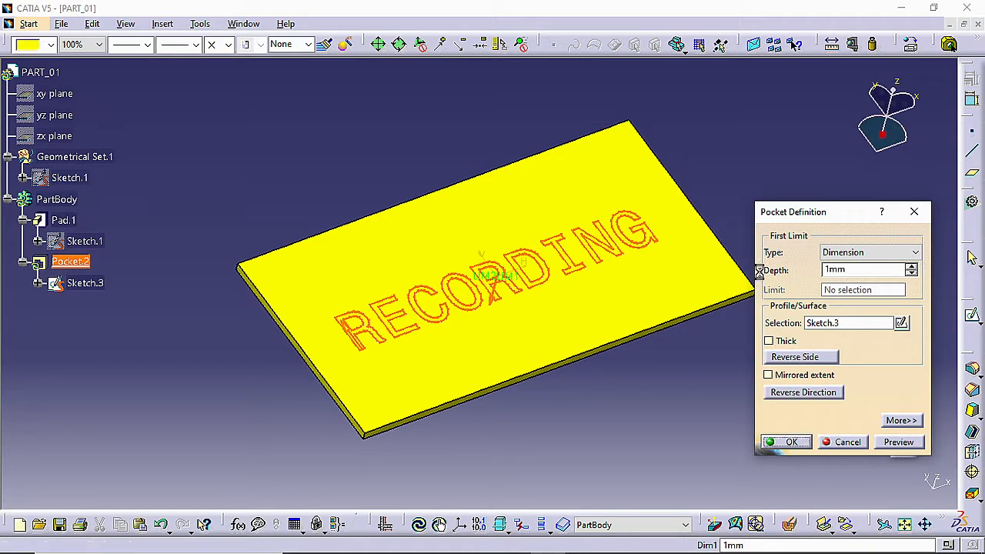
key(Return)
Colour the RECORDING pocket dark grey and deselect it
click(47, 46)
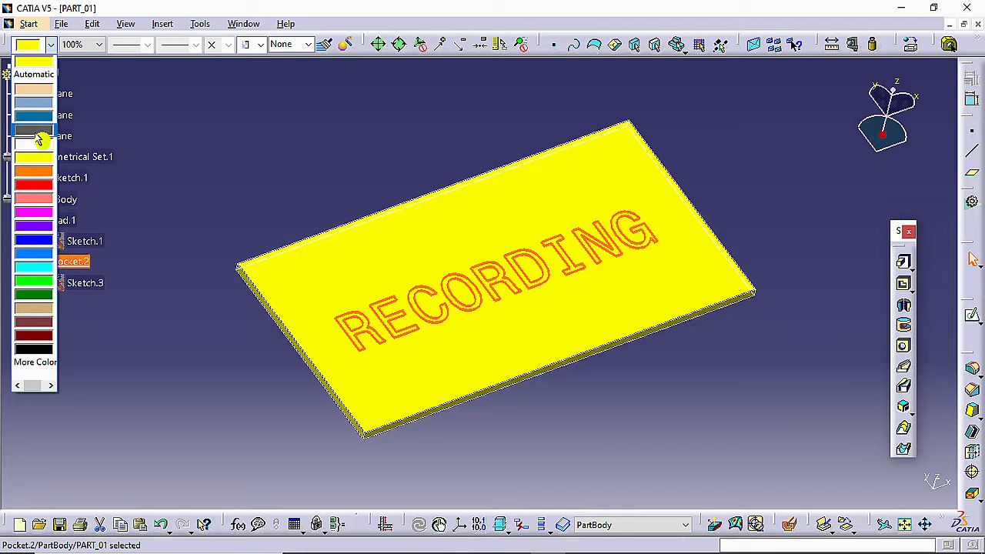
click(36, 130)
click(450, 131)
Edit the RECORDING pocket's sketch and scale all letters by 1.2 about a point on the vertical axis just below them
mouse_move(451, 131)
middle_down()
mouse_move(699, 259)
mouse_move(684, 290)
mouse_move(577, 286)
mouse_move(561, 341)
mouse_move(577, 406)
mouse_move(565, 376)
mouse_move(562, 402)
mouse_move(518, 280)
middle_up()
double_click(464, 310)
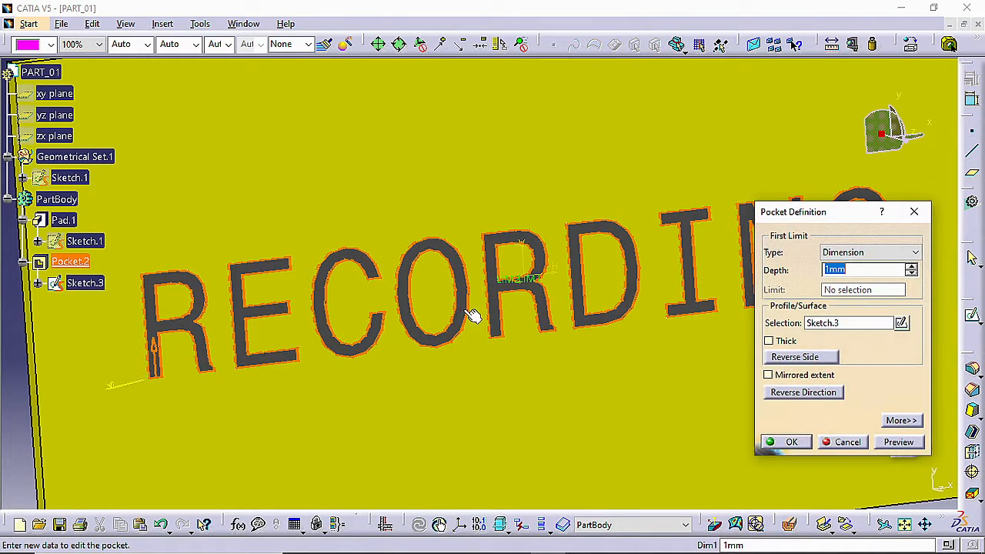
middle_drag(561, 315, 561, 371)
click(901, 323)
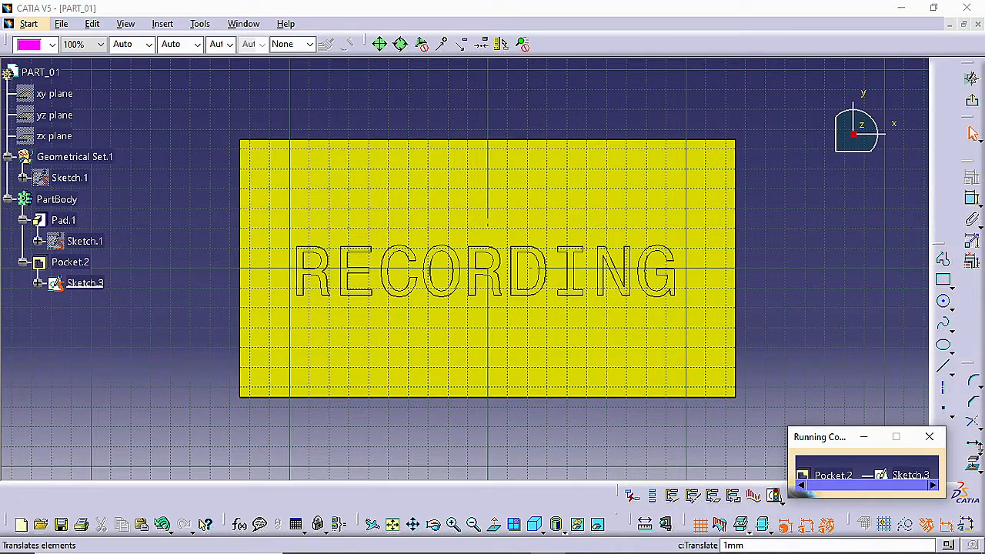
click(974, 446)
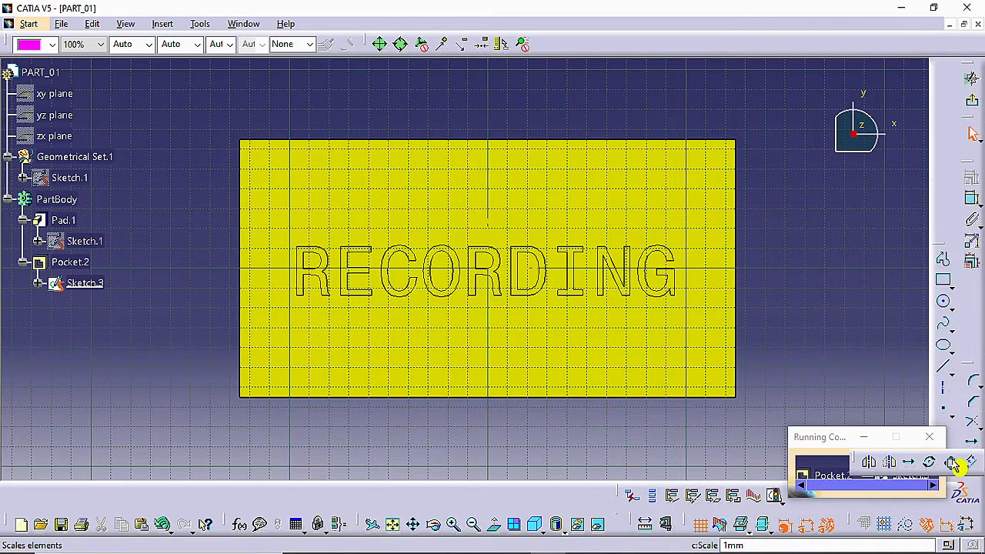
click(952, 466)
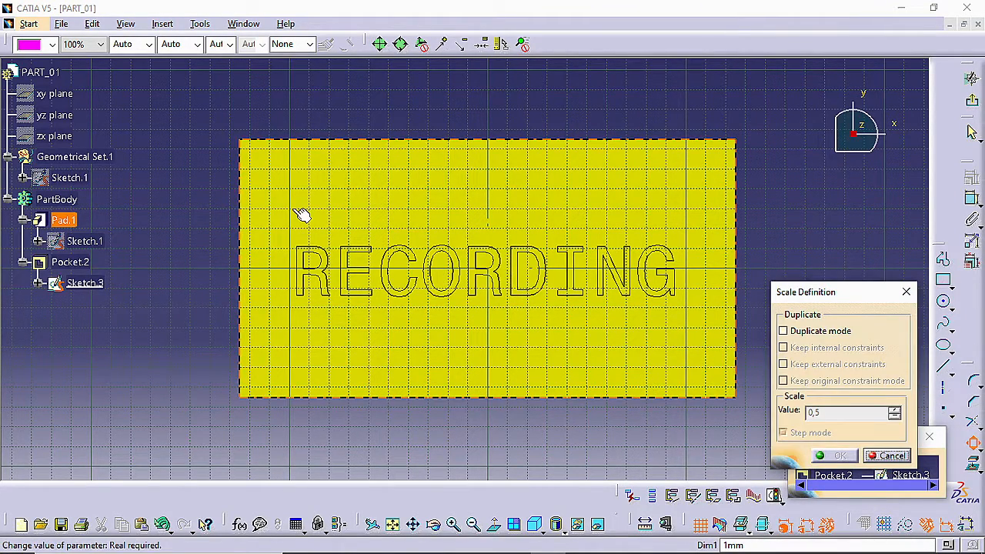
drag(207, 197, 700, 336)
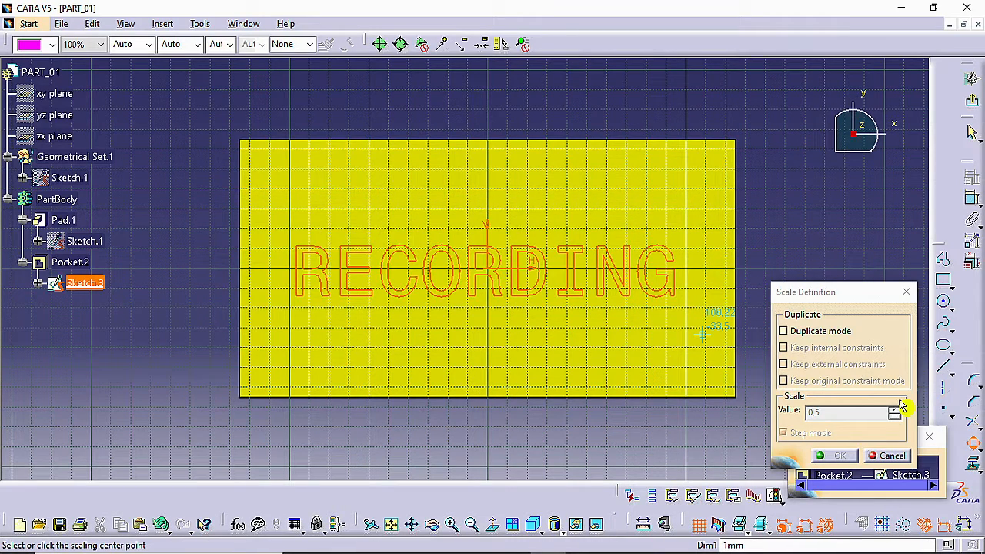
click(486, 300)
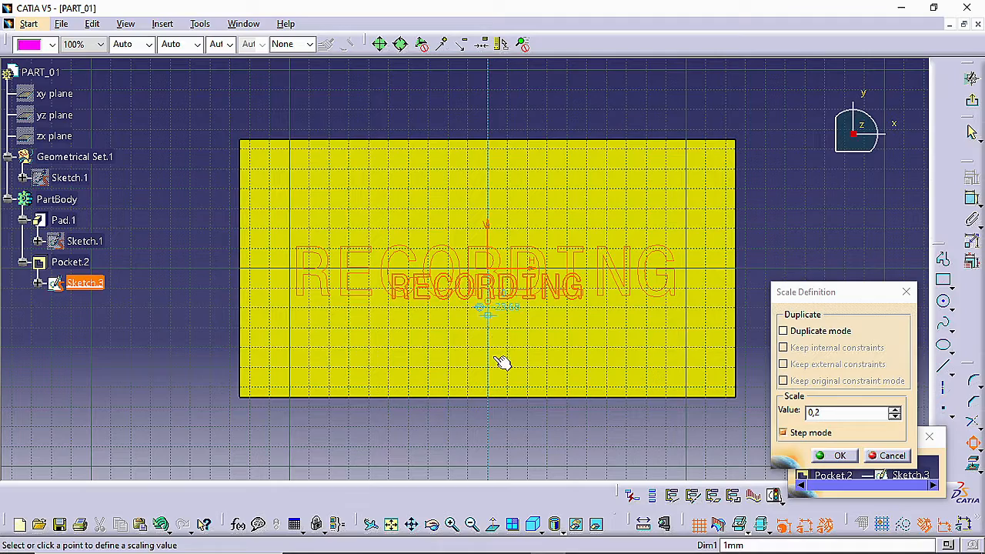
middle_drag(503, 359, 506, 442)
middle_drag(506, 402, 502, 334)
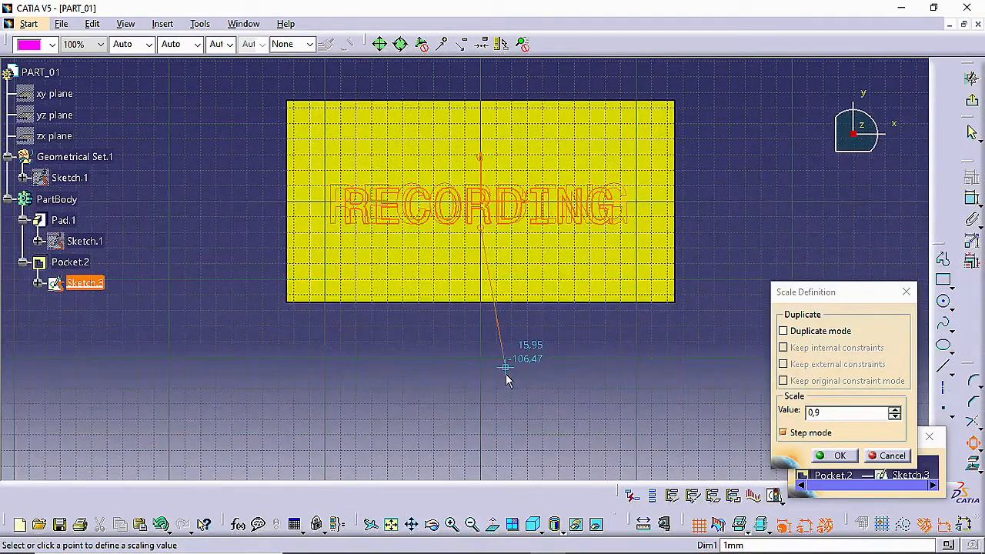
click(514, 416)
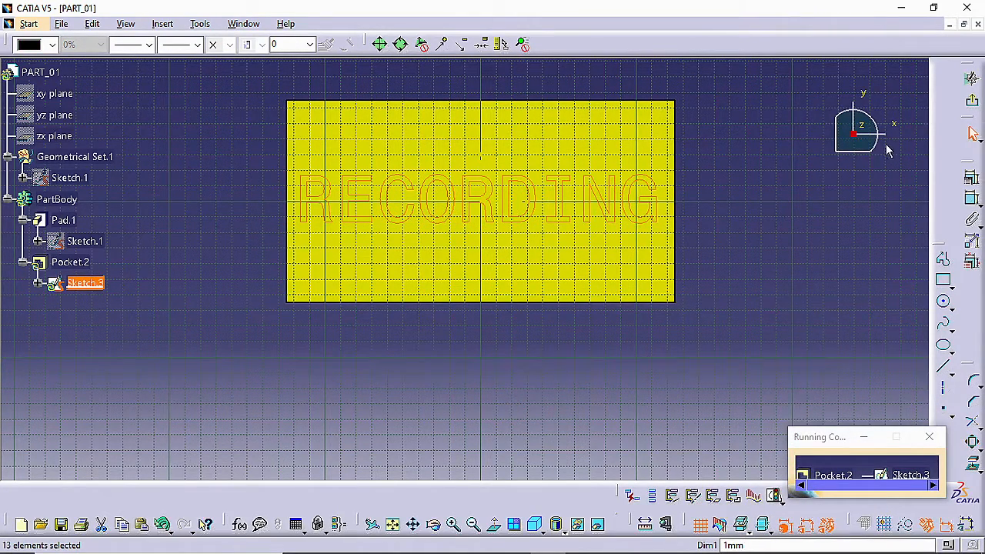
Exit the sketch and apply the pocket definition to update the engraved RECORDING text
click(971, 100)
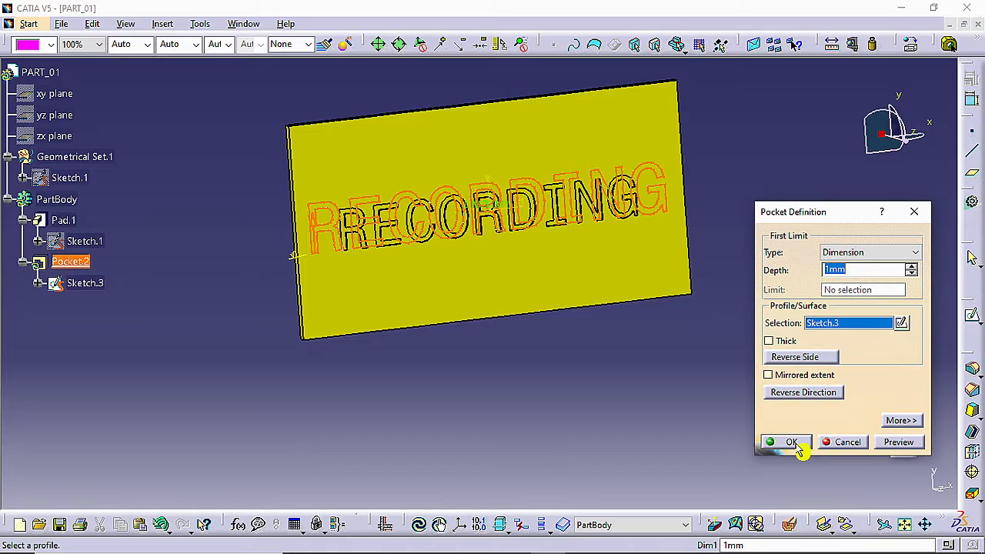
click(791, 441)
mouse_move(633, 285)
middle_down()
mouse_move(545, 308)
mouse_move(635, 284)
middle_up()
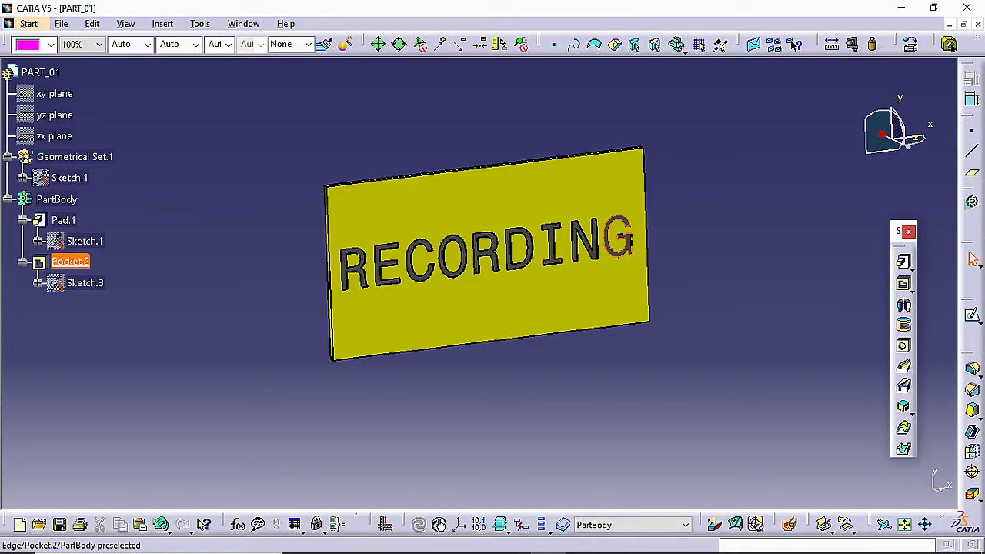